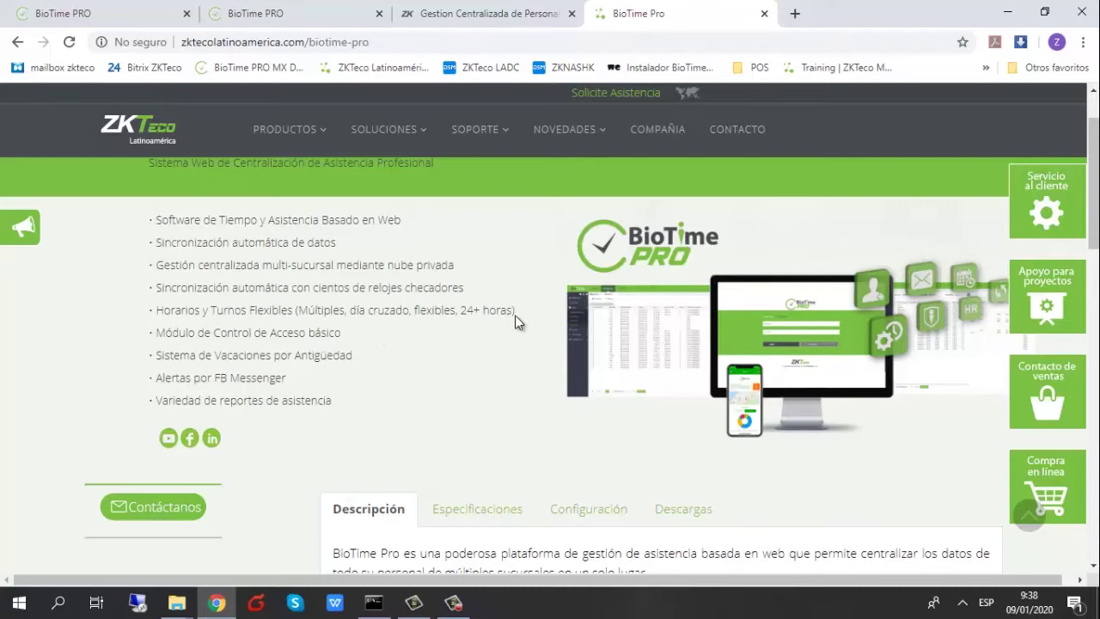
Step: Look over the downloads offered on the BioTime Pro product page, including the BioTime Pro 1.0.1 software
{"action": "left_click", "coordinate": [683, 509]}
{"action": "scroll", "coordinate": [723, 442], "scroll_direction": "down", "scroll_amount": 4}
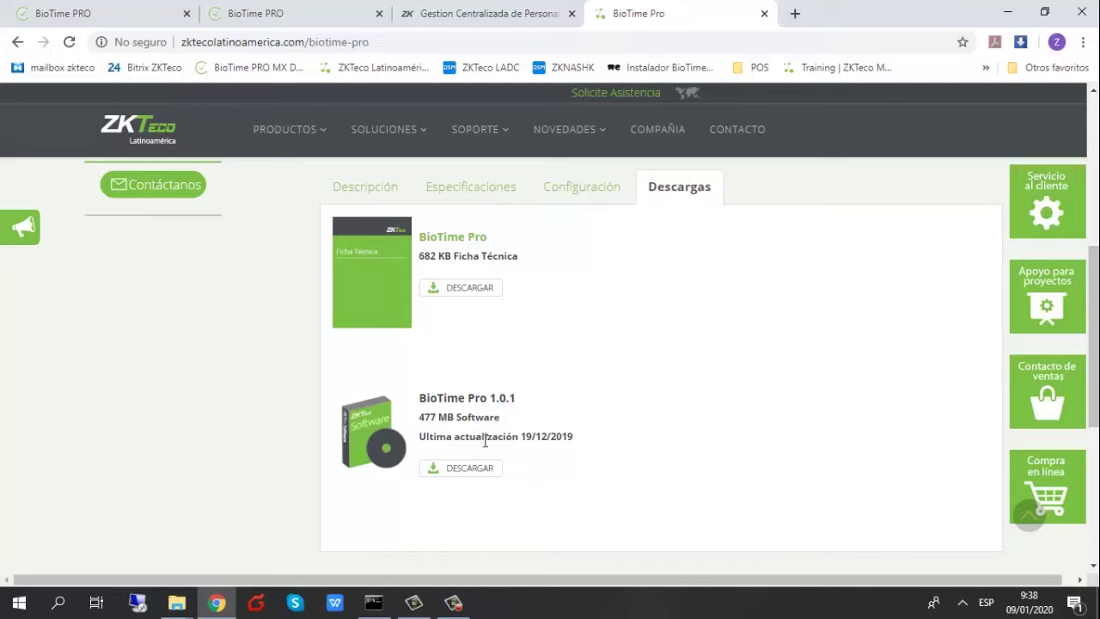
{"action": "scroll", "coordinate": [696, 418], "scroll_direction": "up", "scroll_amount": 3}
{"action": "scroll", "coordinate": [748, 421], "scroll_direction": "up", "scroll_amount": 2}
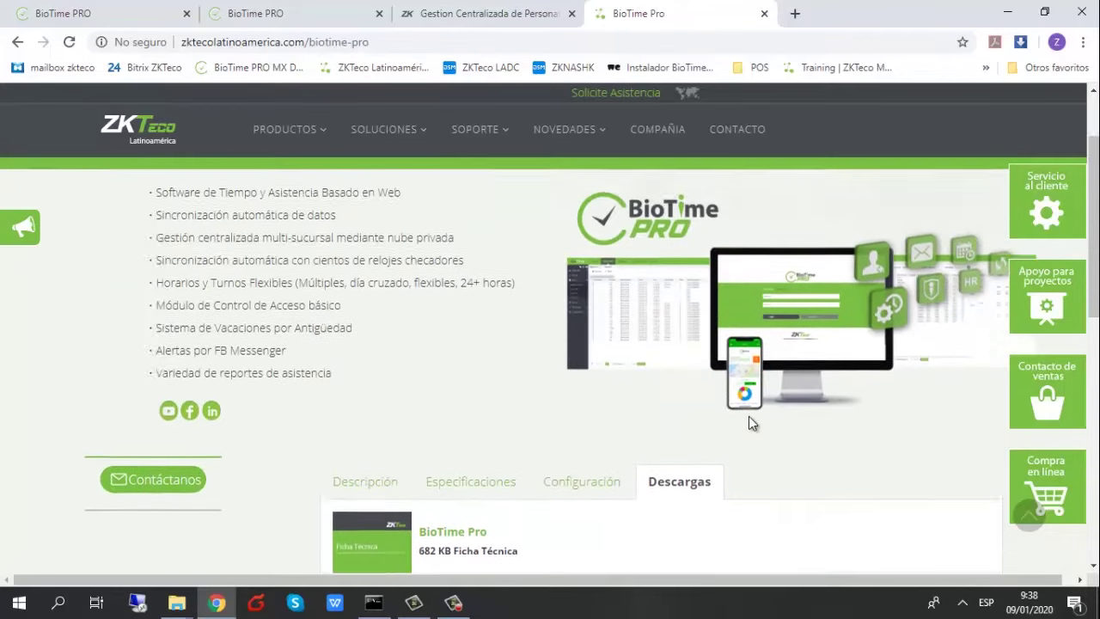
{"action": "scroll", "coordinate": [767, 410], "scroll_direction": "down", "scroll_amount": 1}
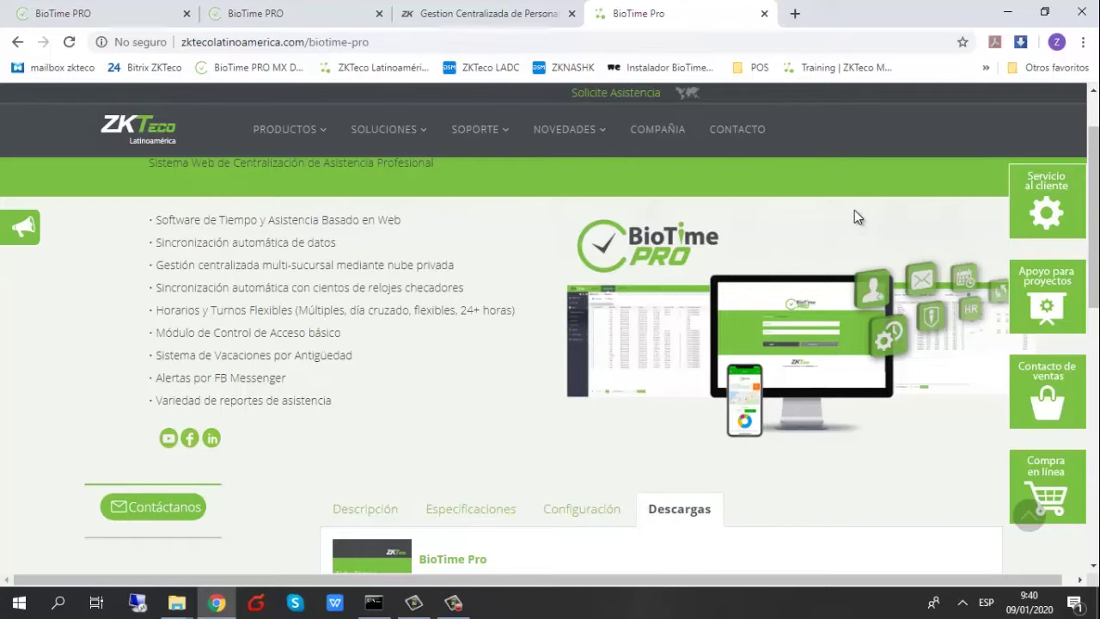
Step: Launch BioTime Server Controller, allow bioCat.exe to make changes, bring its console forward and show the hidden tray icons
{"action": "left_click", "coordinate": [19, 602]}
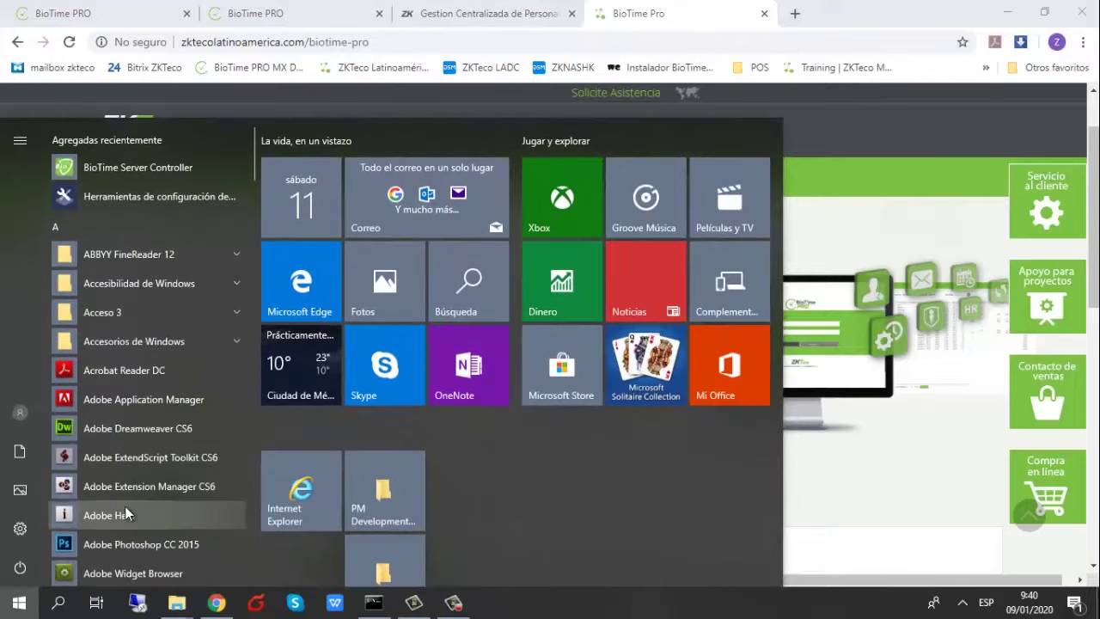
{"action": "left_click", "coordinate": [151, 174]}
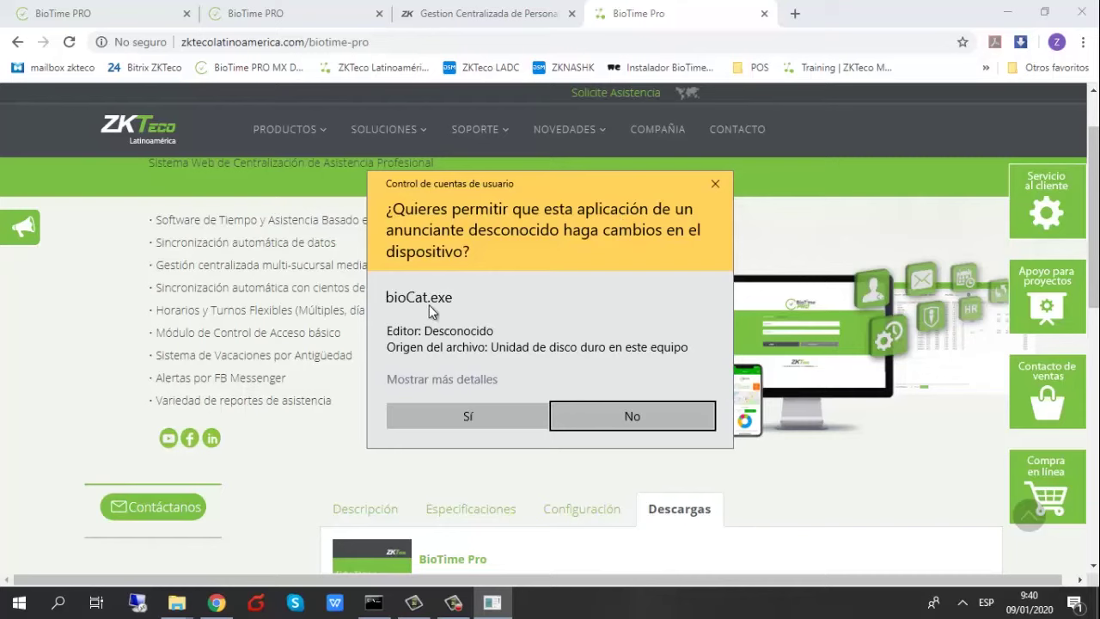
{"action": "left_click", "coordinate": [476, 416]}
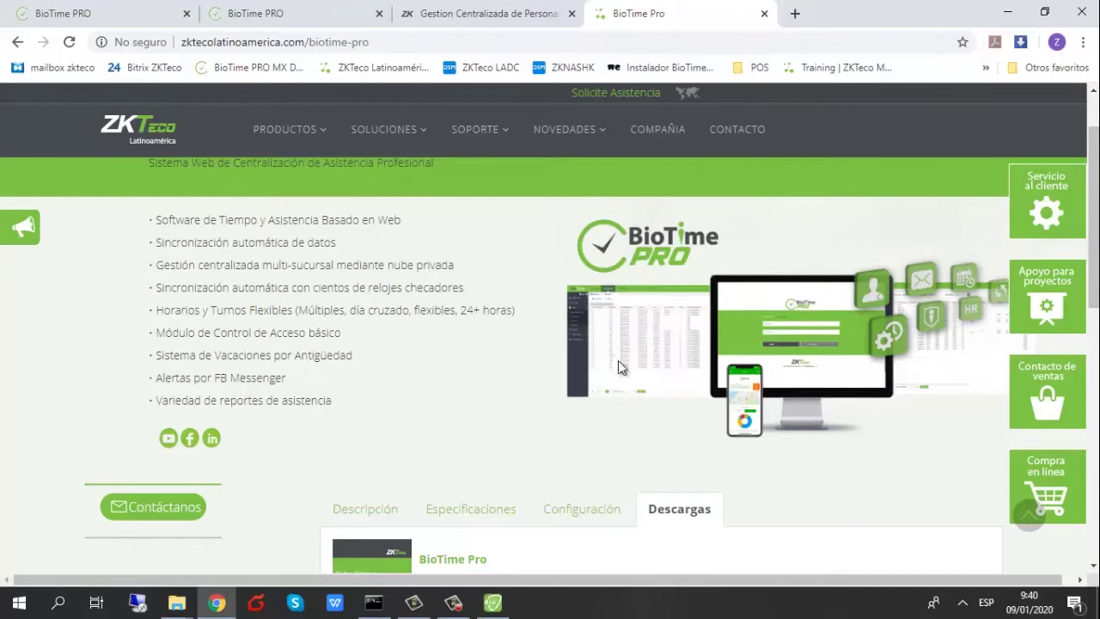
{"action": "left_click", "coordinate": [497, 603]}
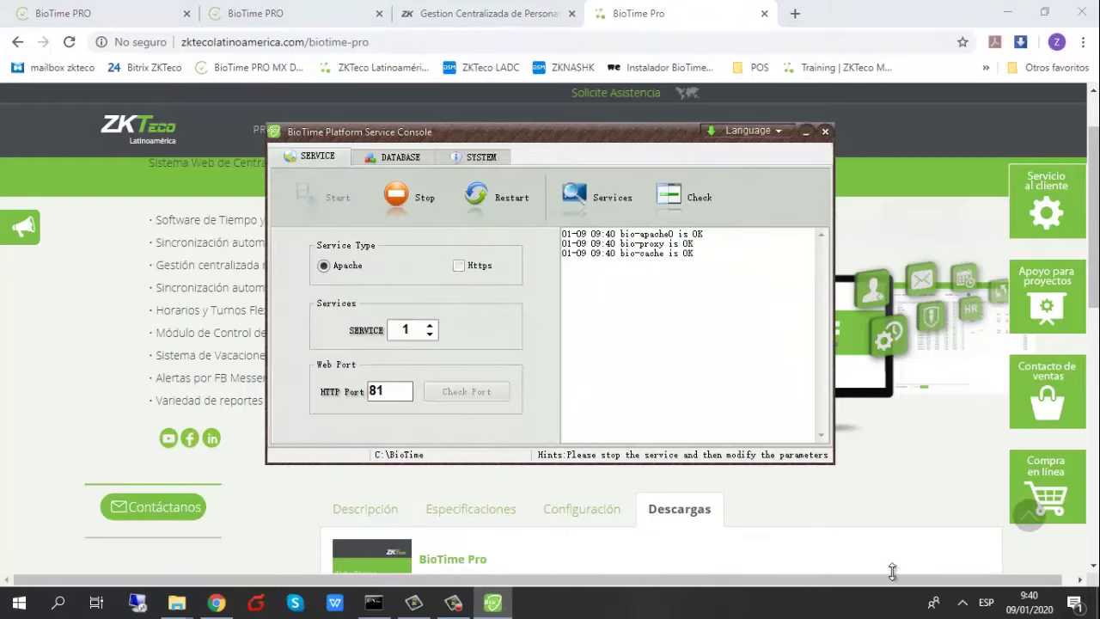
{"action": "left_click", "coordinate": [963, 603]}
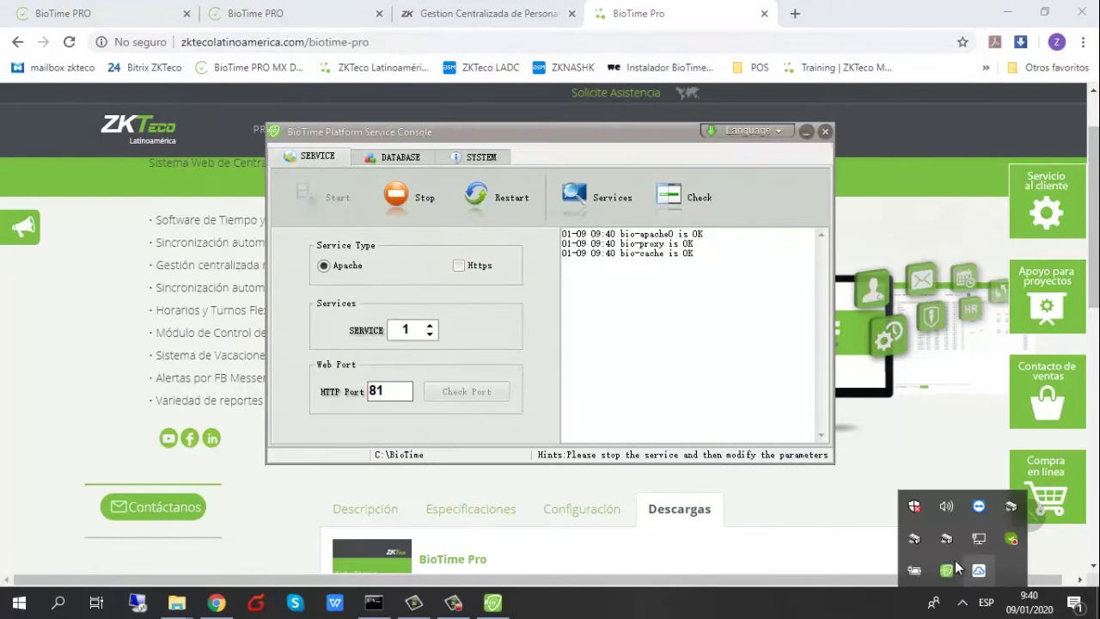
Step: Change the BioTime Platform Service Console's language to Spanish
{"action": "left_click", "coordinate": [744, 131]}
{"action": "left_click", "coordinate": [768, 240]}
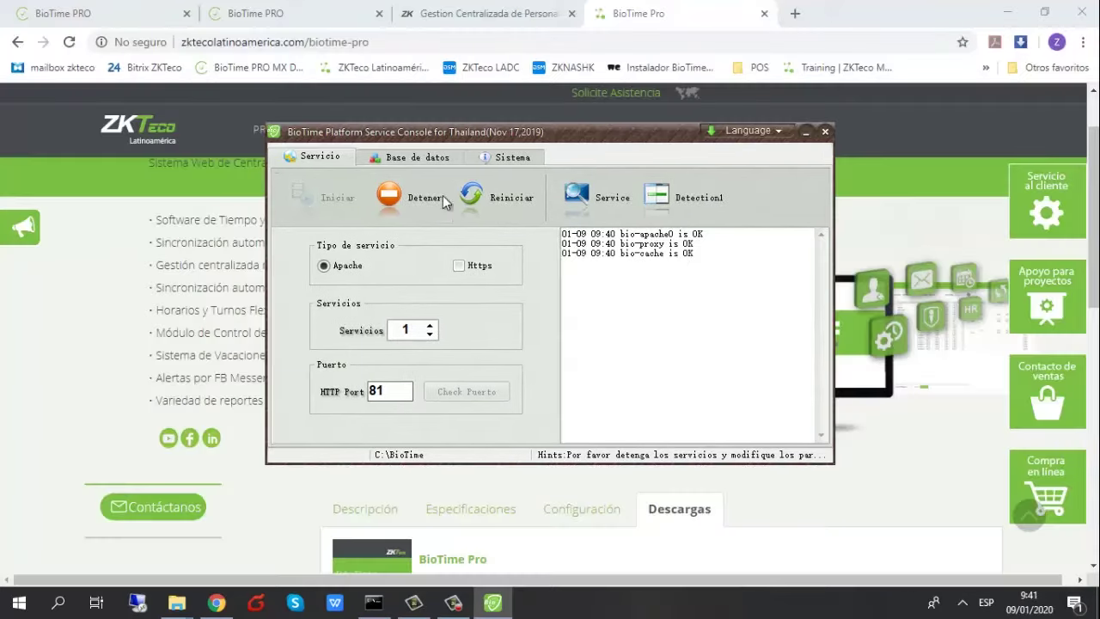
Step: Review the database connection settings and stop the running BioTime services
{"action": "left_click", "coordinate": [443, 159]}
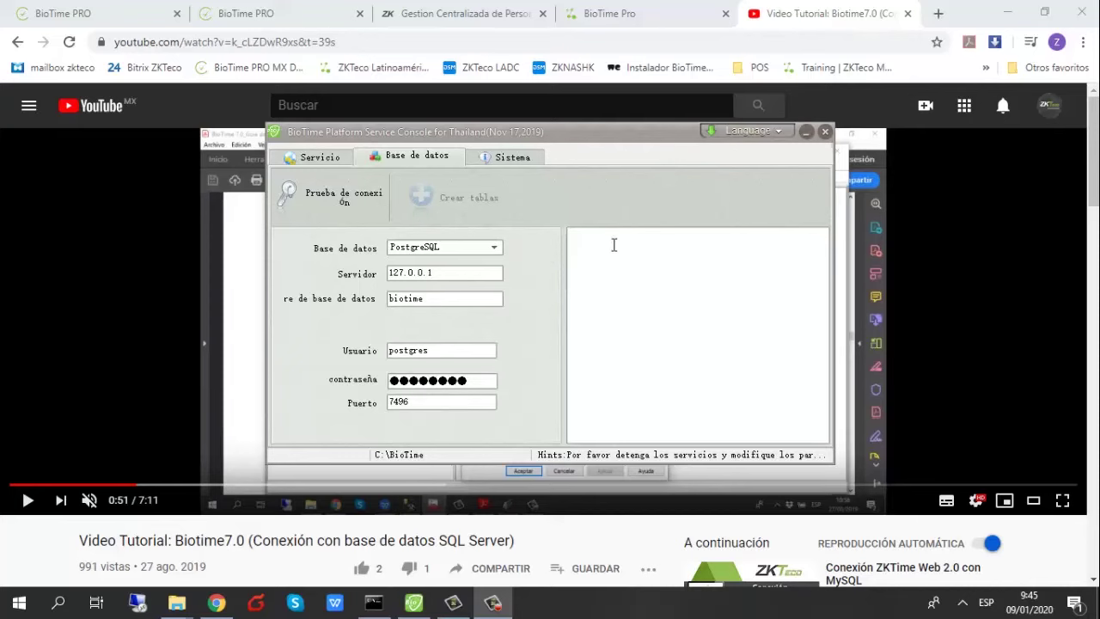
{"action": "left_click", "coordinate": [320, 157]}
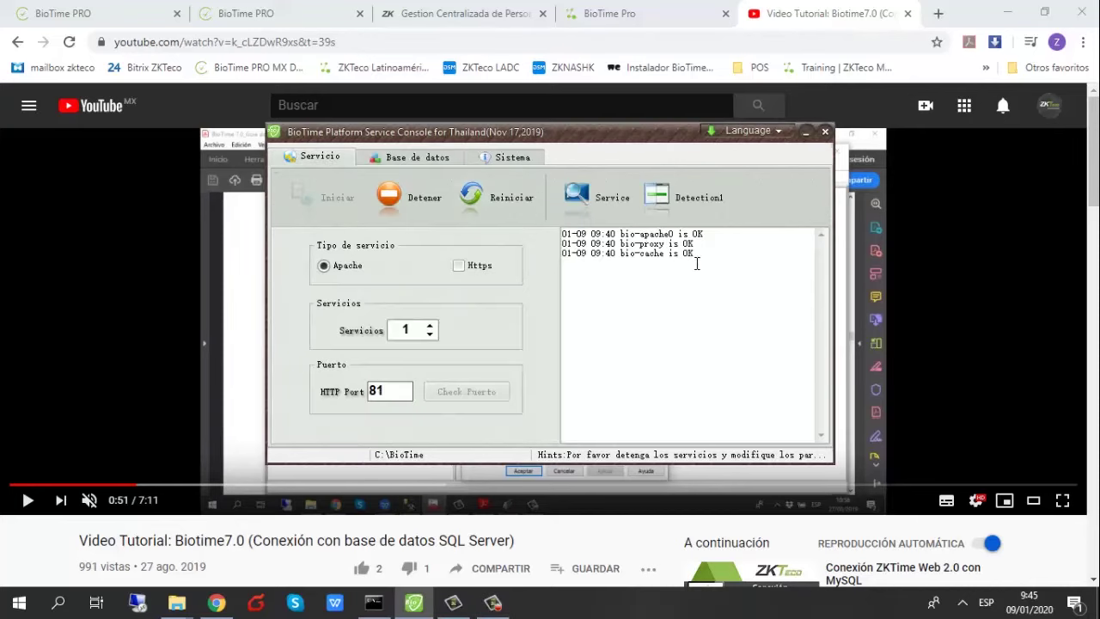
{"action": "left_click", "coordinate": [427, 204]}
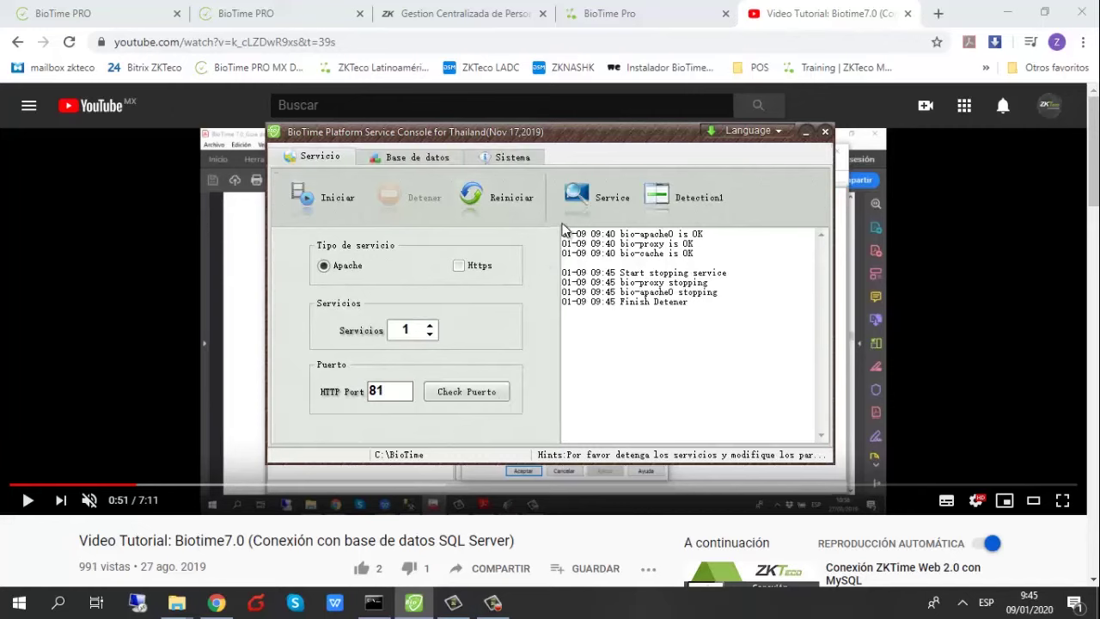
Step: Show the database type setting in the console and play the video tutorial on connecting Biotime7.0 to SQL Server
{"action": "left_click", "coordinate": [417, 155]}
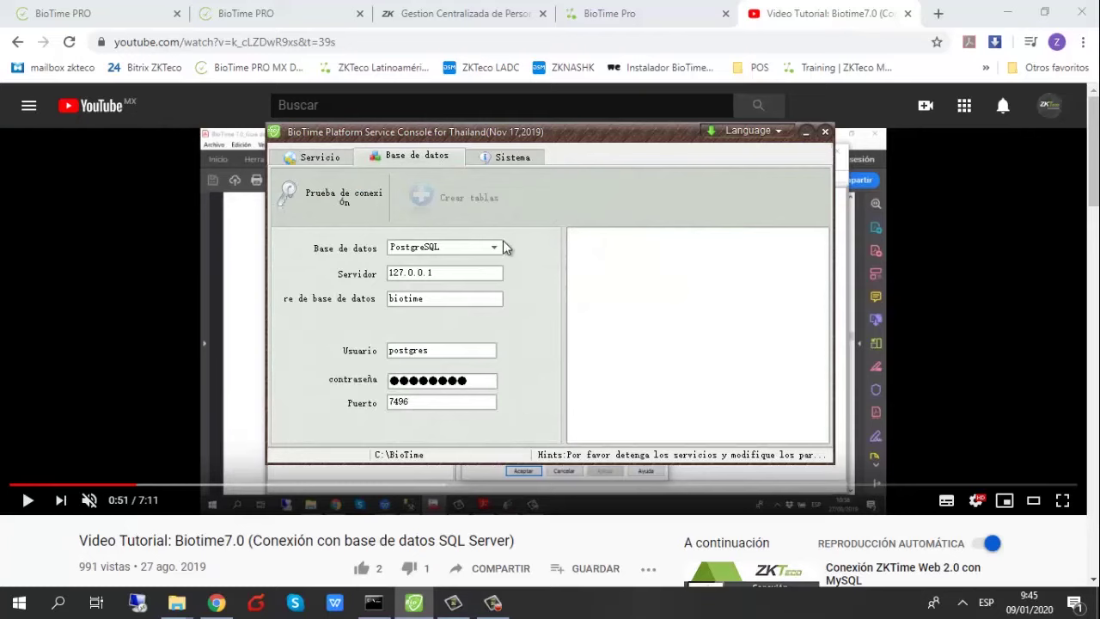
{"action": "left_click", "coordinate": [503, 248]}
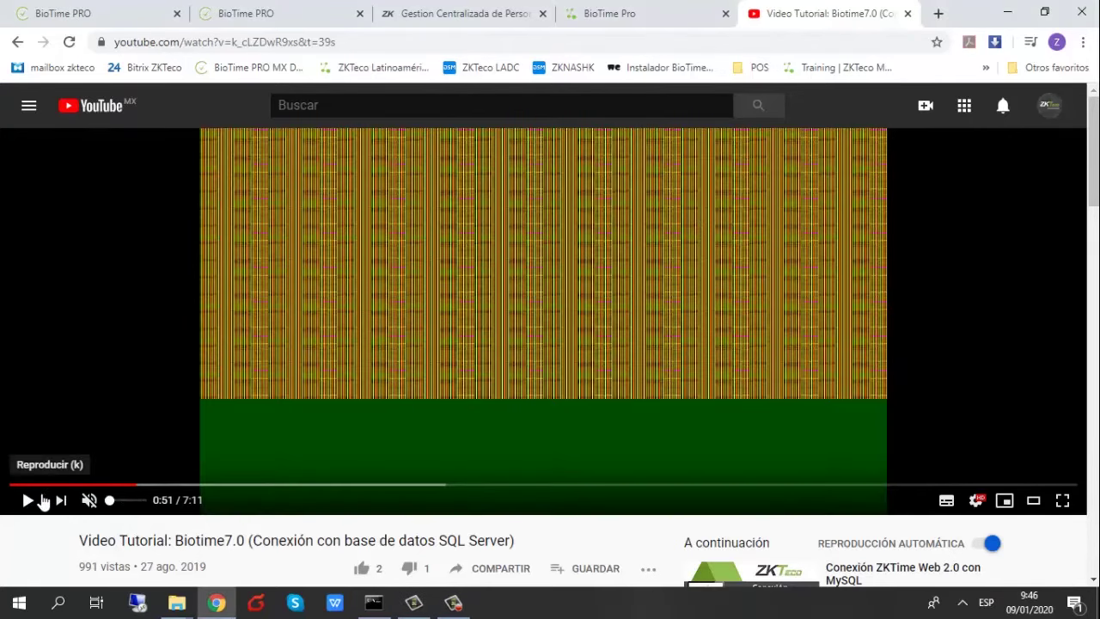
{"action": "left_click", "coordinate": [42, 500]}
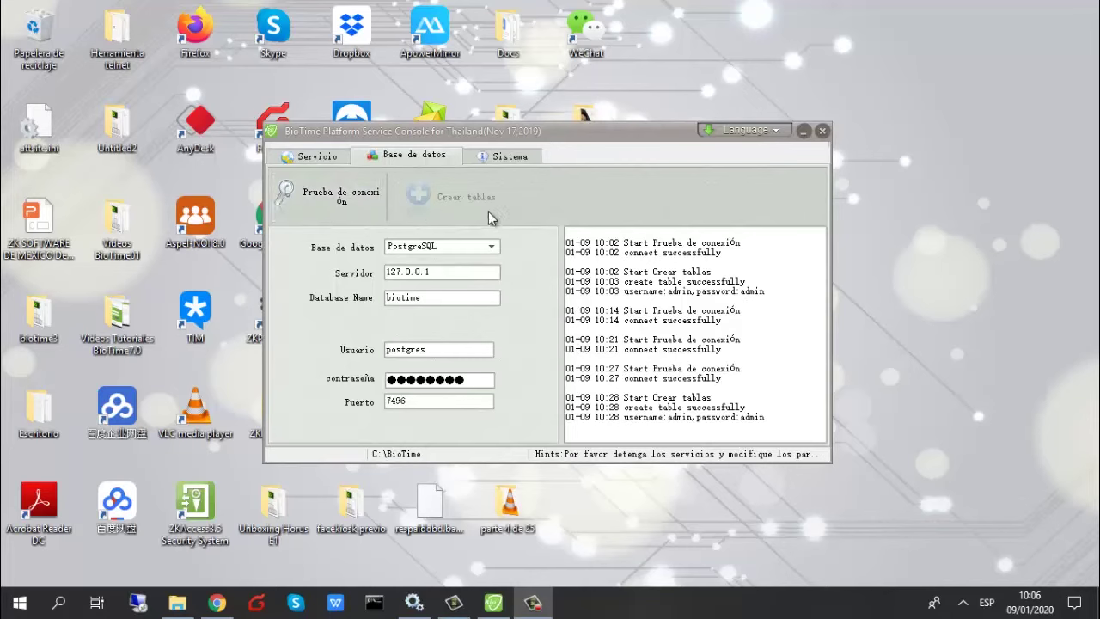
Step: Test the connection to the PostgreSQL database biotime and create its tables
{"action": "left_click", "coordinate": [355, 206]}
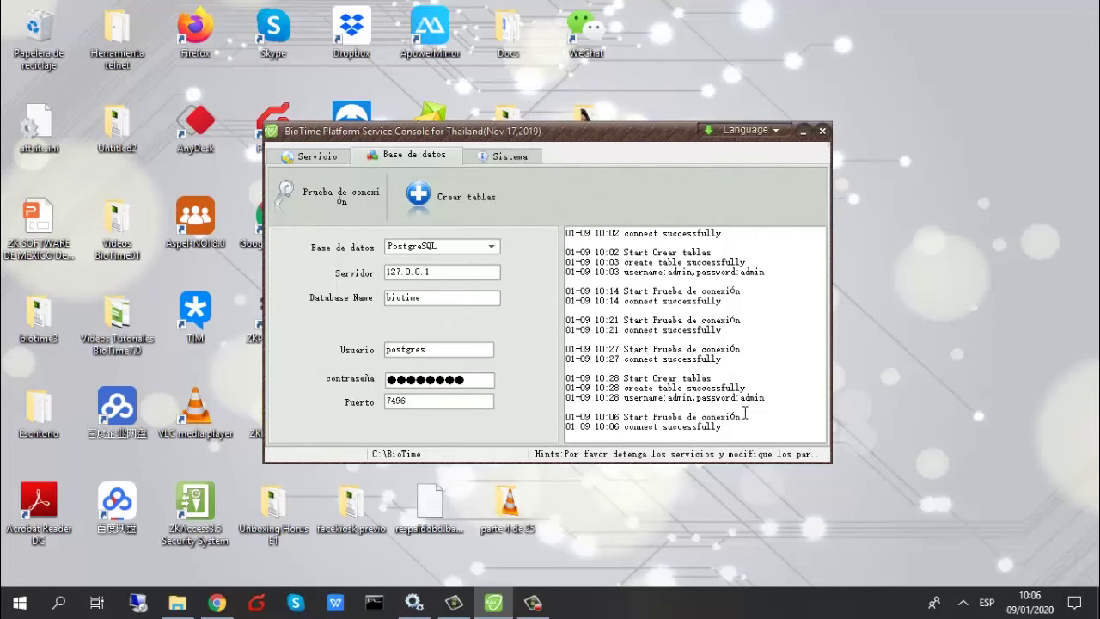
{"action": "left_click", "coordinate": [461, 208]}
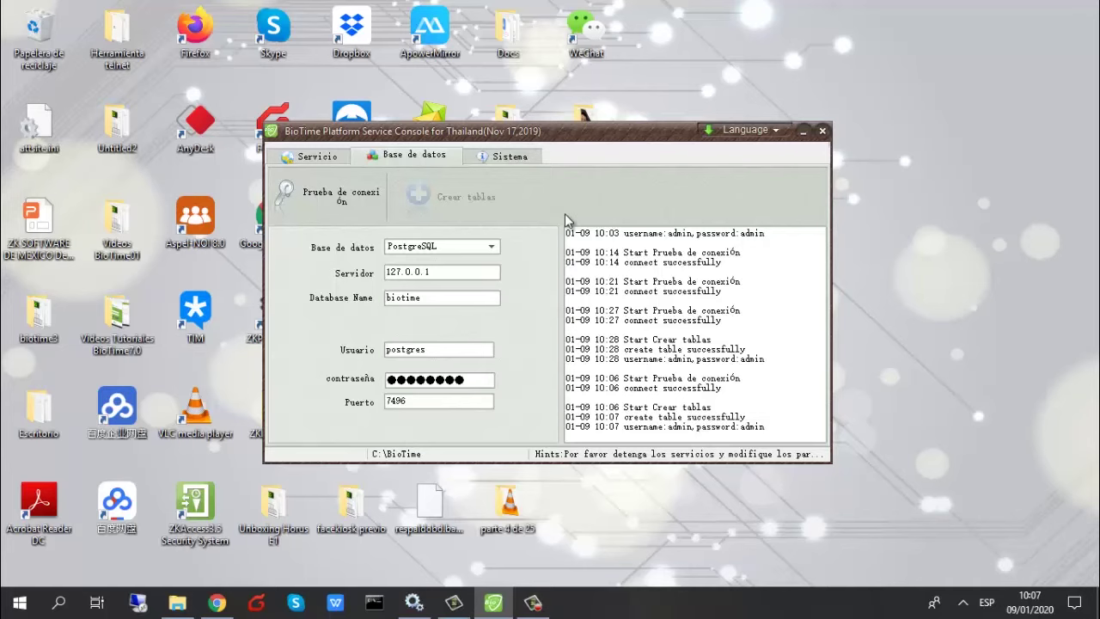
Step: Return to the service settings and start the BioTime services
{"action": "left_click", "coordinate": [330, 160]}
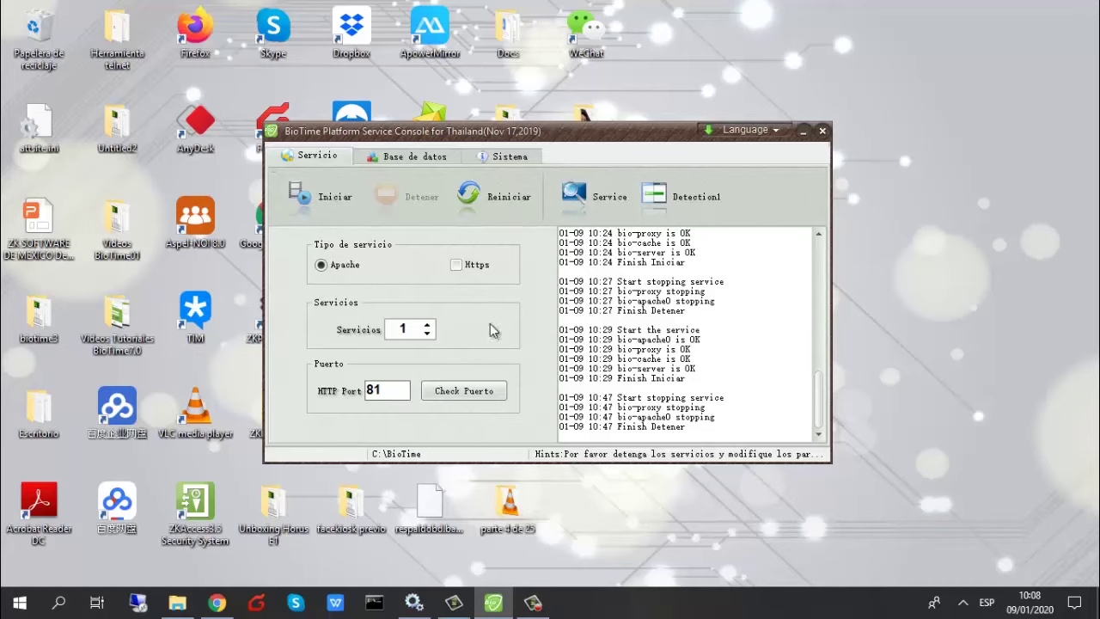
{"action": "left_click", "coordinate": [335, 204]}
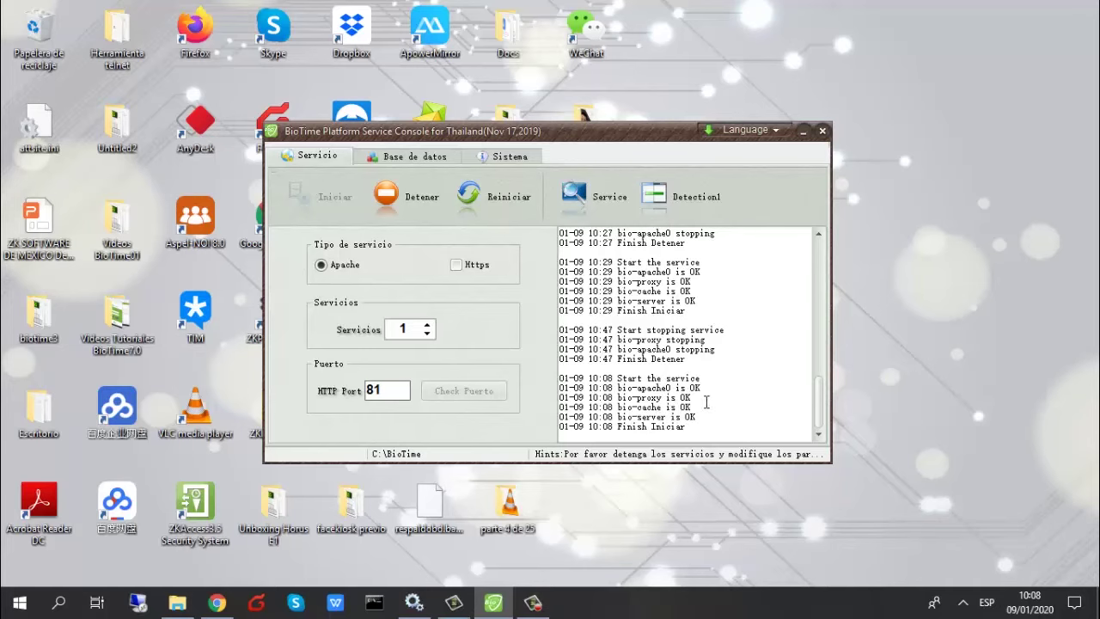
Step: Check the state of the bio- services, starting with bio-apache0, in the Windows services list and close the list
{"action": "left_click", "coordinate": [599, 204]}
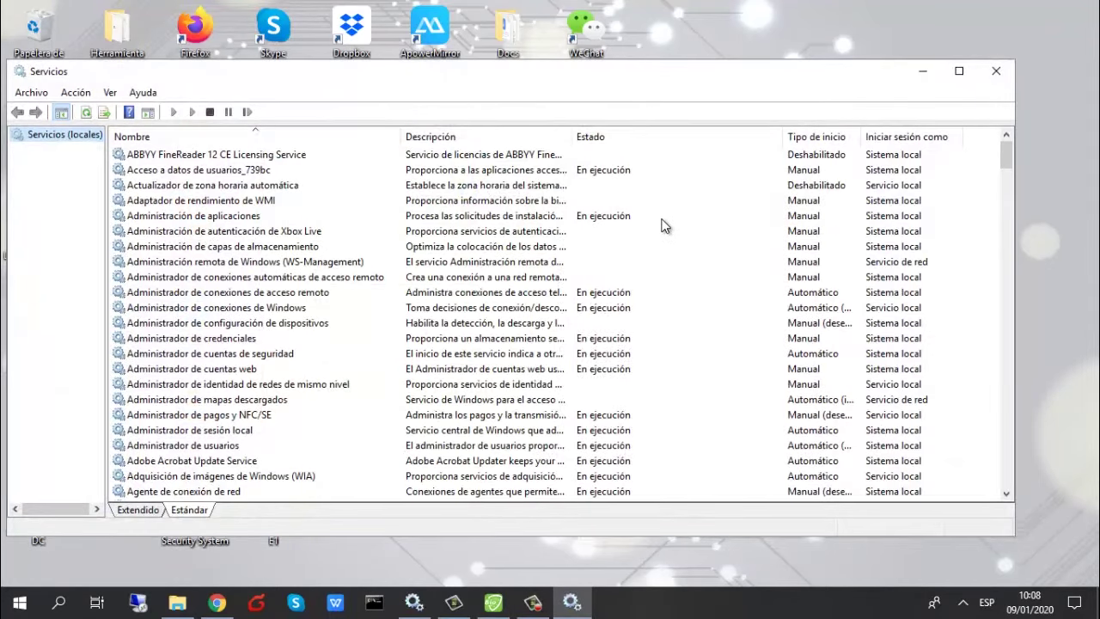
{"action": "scroll", "coordinate": [292, 268], "scroll_direction": "down", "scroll_amount": 13}
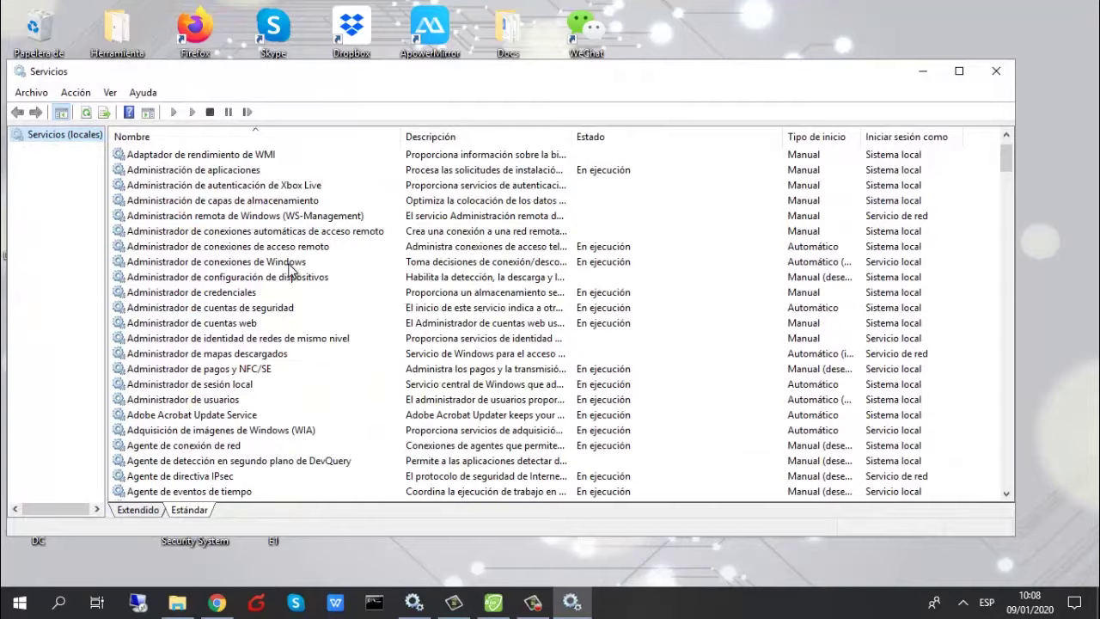
{"action": "scroll", "coordinate": [289, 270], "scroll_direction": "down", "scroll_amount": 3}
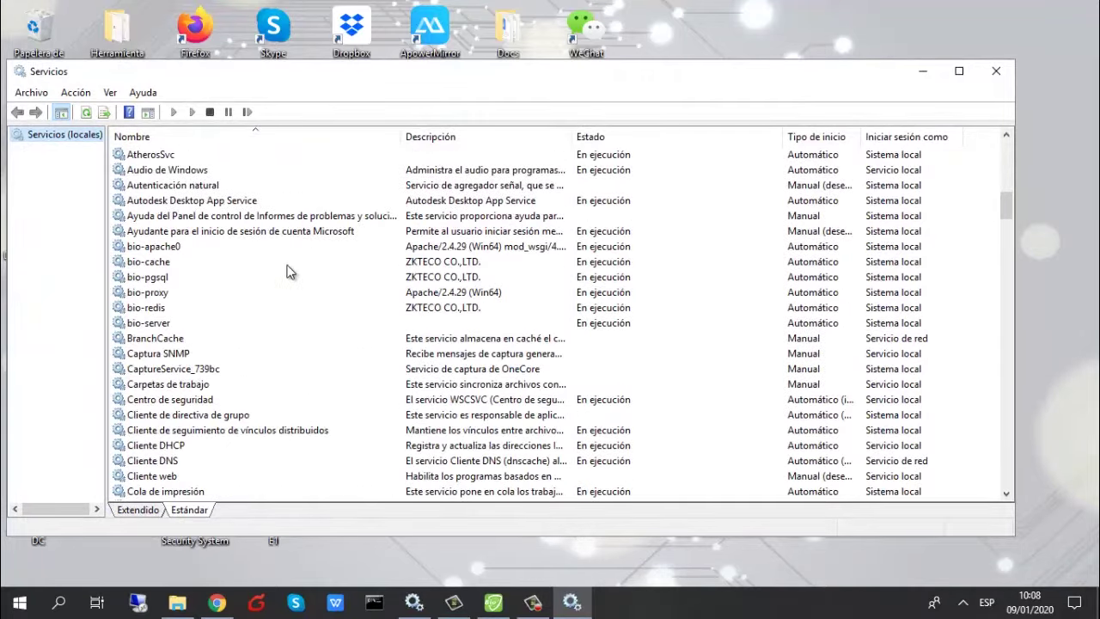
{"action": "left_click", "coordinate": [169, 247]}
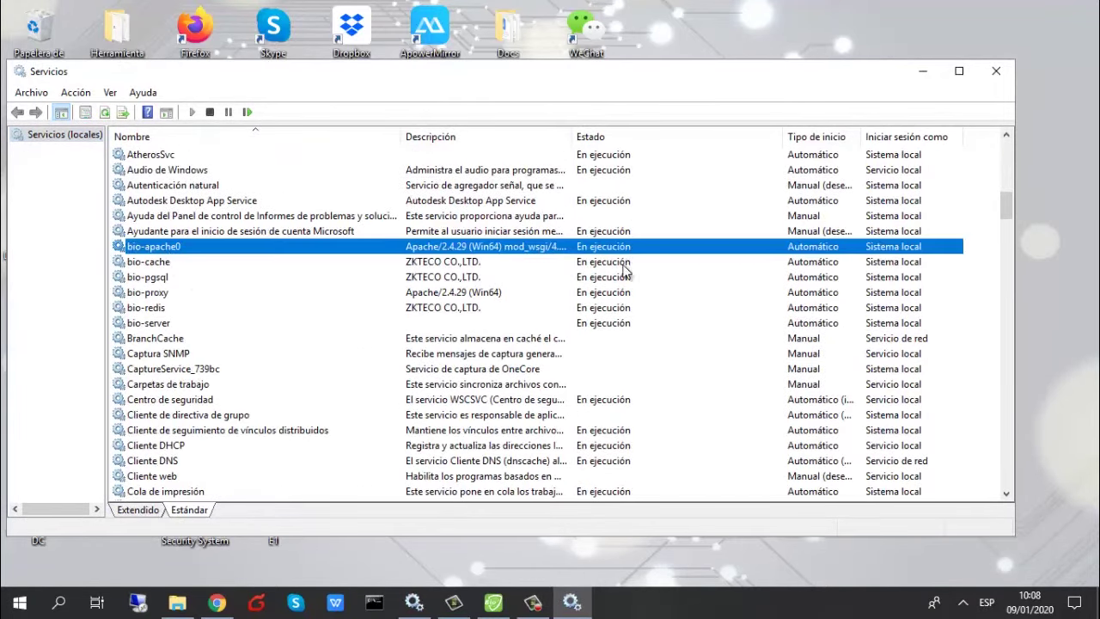
{"action": "left_click", "coordinate": [995, 70]}
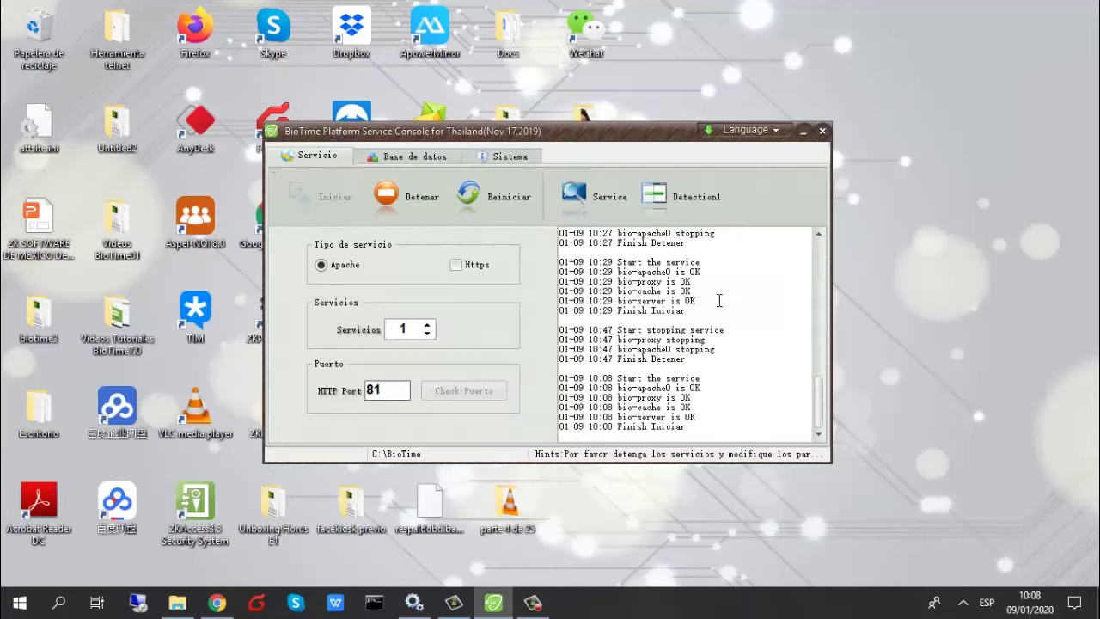
Step: Minimize the service console and open the BioTime web login page from the desktop
{"action": "left_click", "coordinate": [803, 132]}
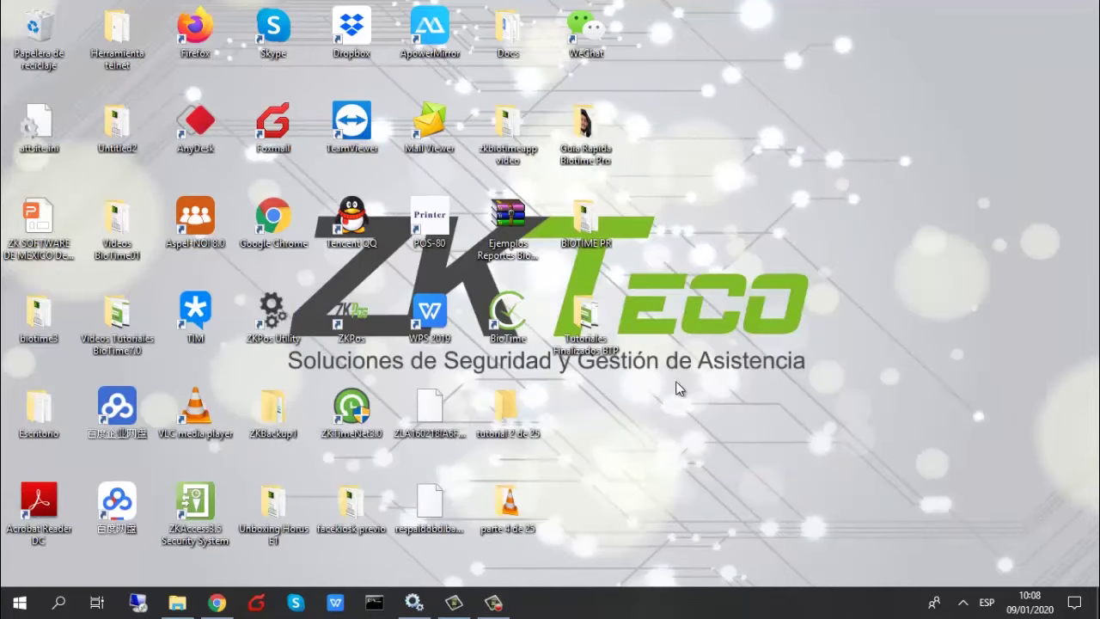
{"action": "double_click", "coordinate": [522, 324]}
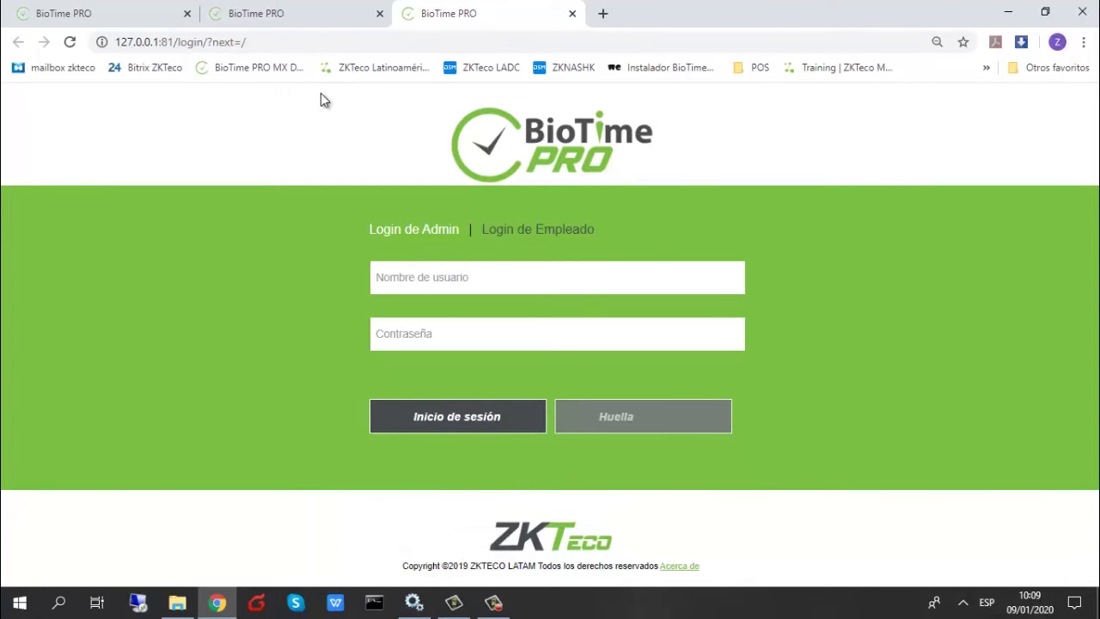
Step: Examine the login page address 192.168.1.76:81/login/, highlighting its IP address and port number
{"action": "left_click", "coordinate": [129, 15]}
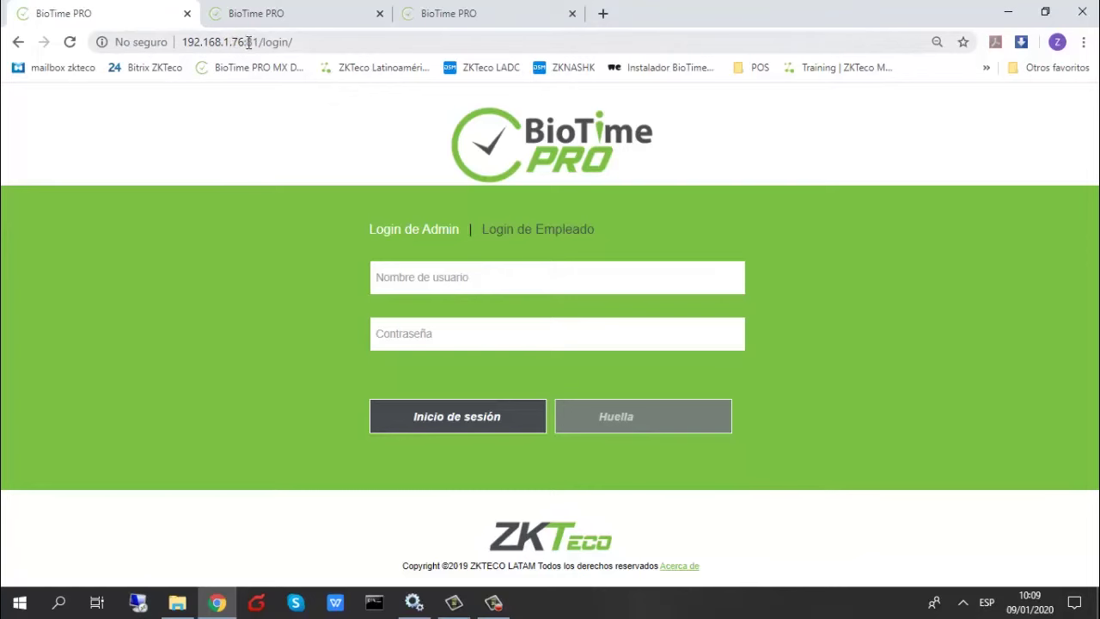
{"action": "left_click_drag", "start_coordinate": [244, 41], "coordinate": [172, 41]}
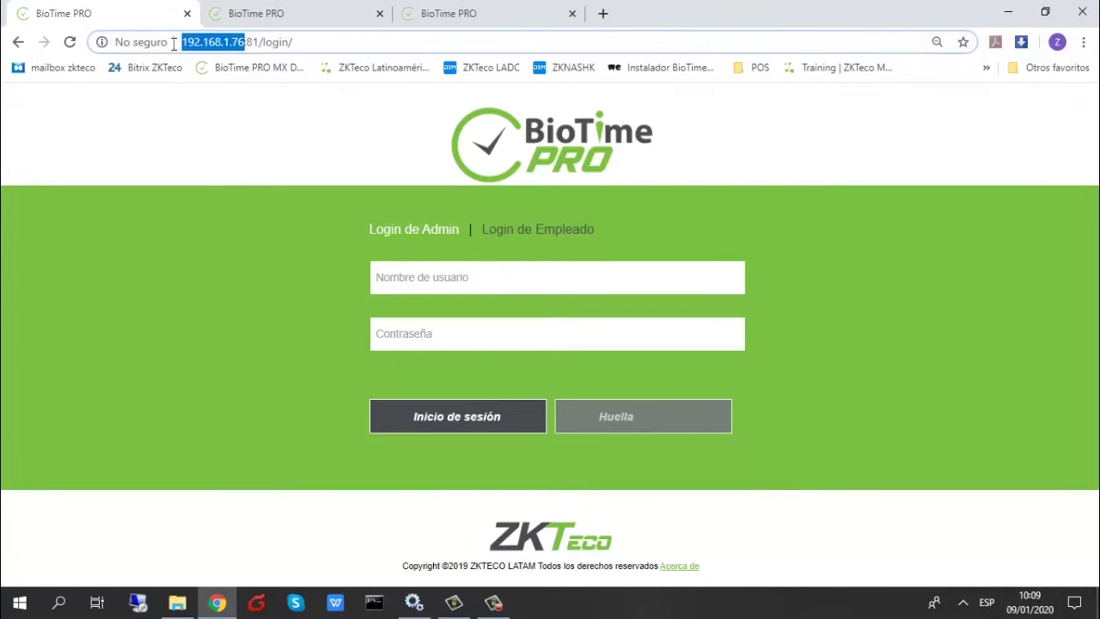
{"action": "left_click", "coordinate": [256, 41]}
{"action": "left_click_drag", "start_coordinate": [258, 41], "coordinate": [246, 41]}
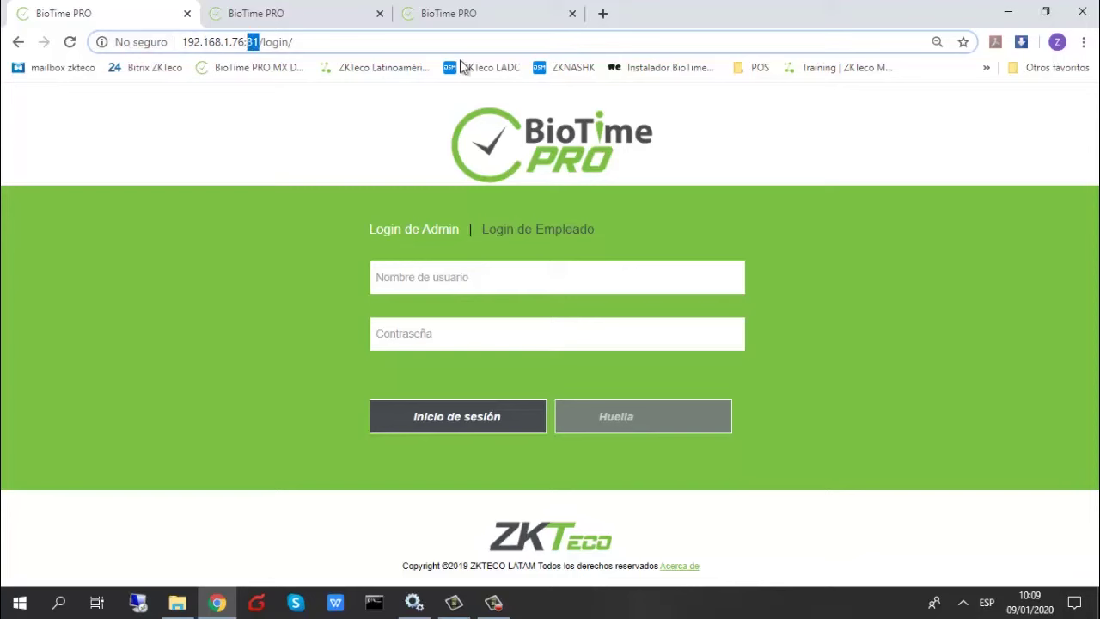